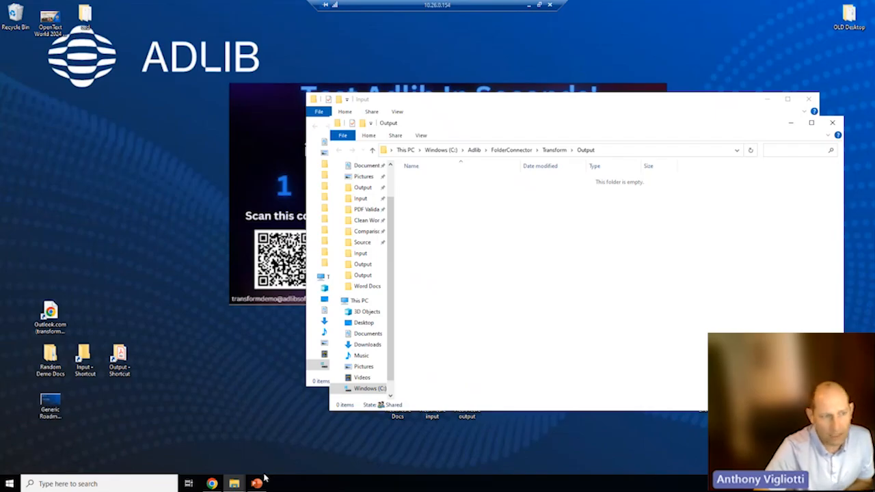
- Switch to Adlib in Chrome, search the rule settings for "security", and add PDF Processing Security under Transformations after Watermark_1
left_click(213, 484)
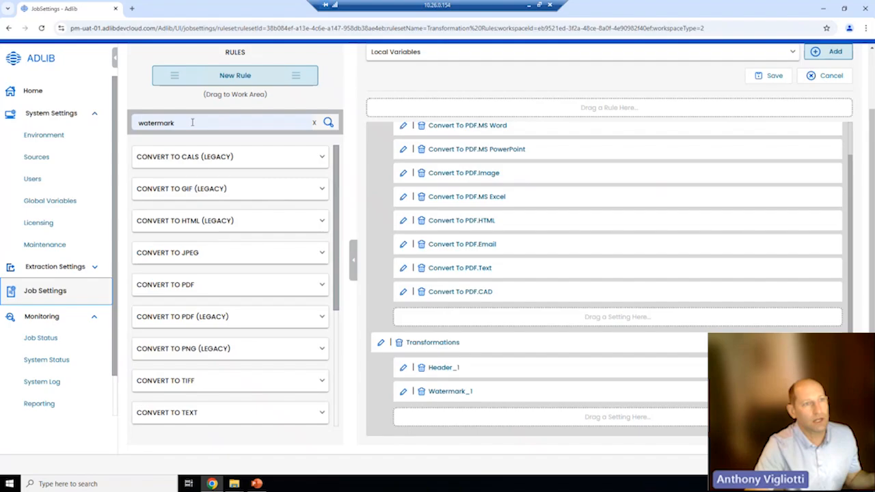
left_click_drag(191, 123, 126, 127)
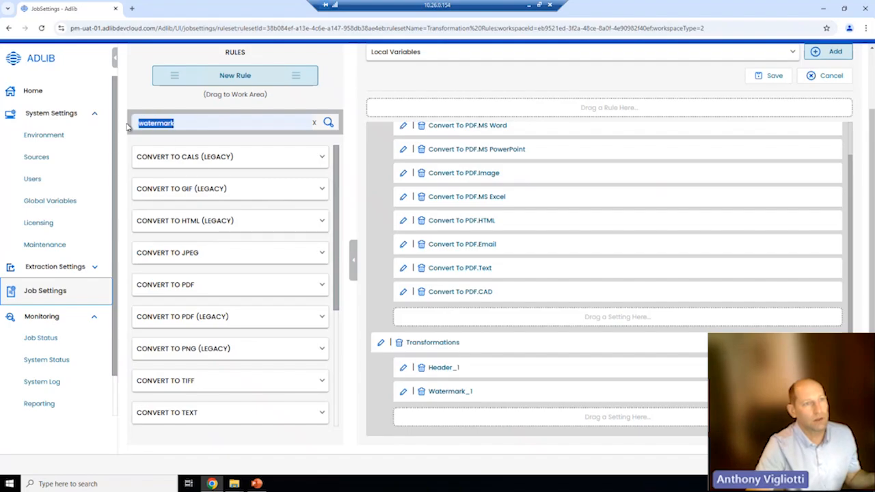
type("security")
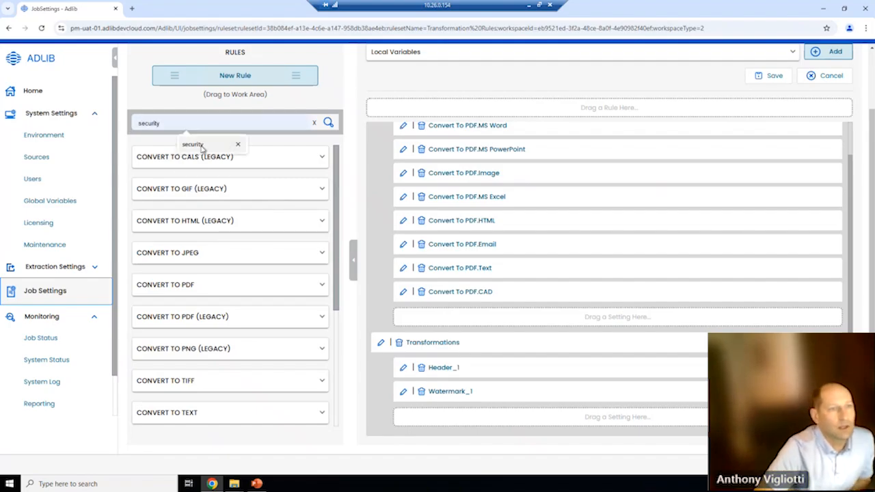
left_click(194, 144)
left_click(328, 123)
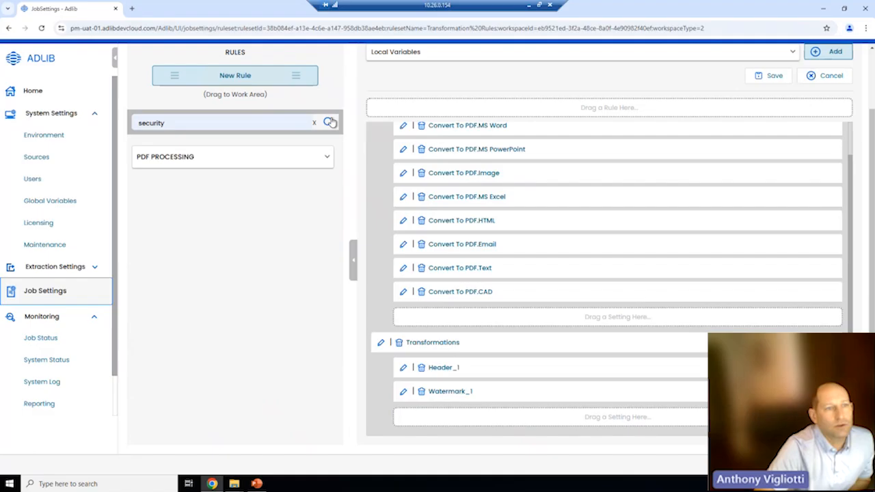
left_click(213, 160)
left_click_drag(175, 190, 417, 422)
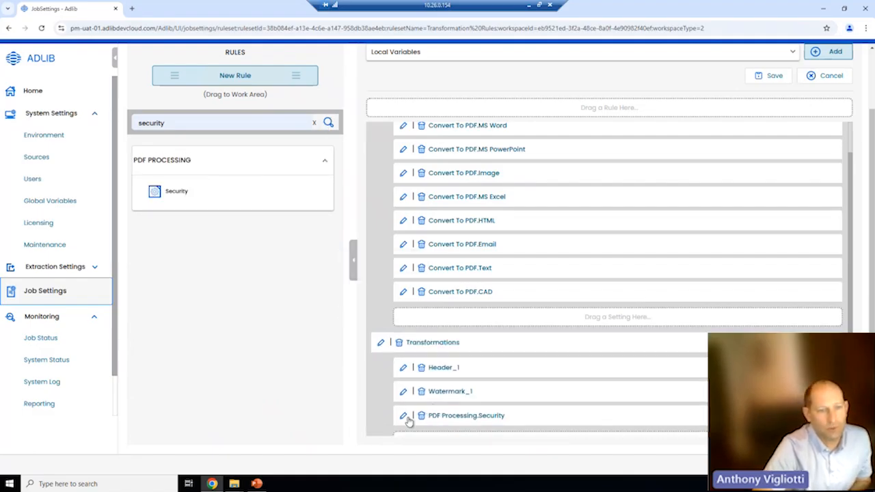
- Edit the PDF Processing.Security setting to use Standard security with a 256Bit encryption strength
left_click(404, 416)
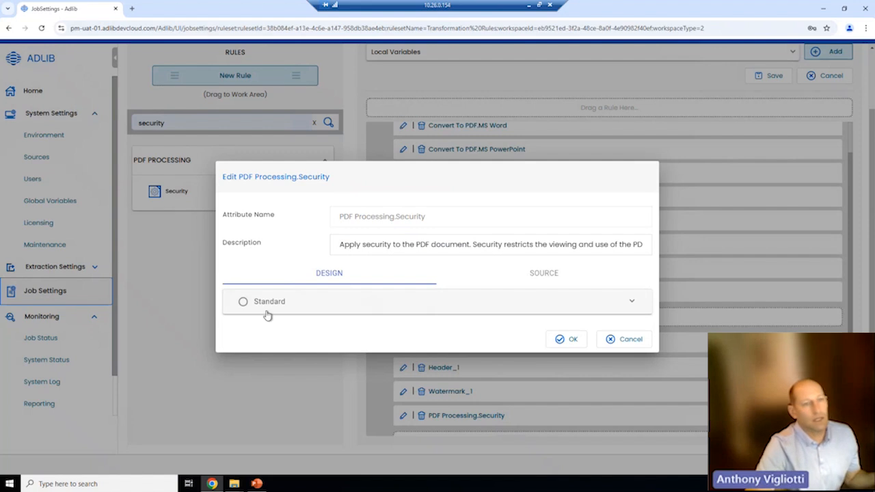
left_click(243, 302)
left_click(247, 263)
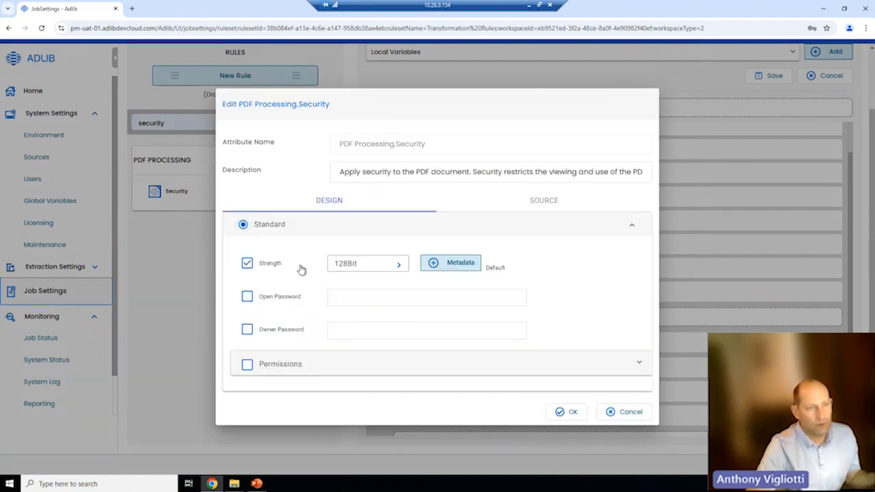
left_click(390, 264)
left_click(363, 327)
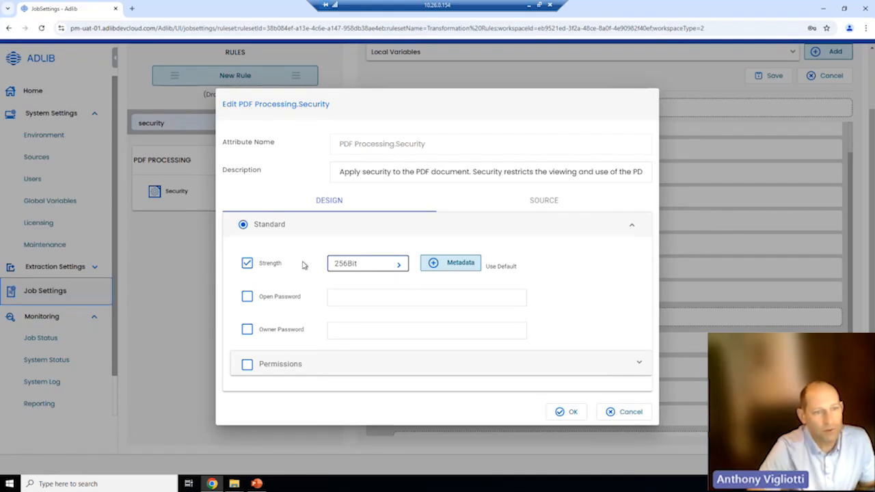
- Enable the Open Password option and enter the document open password
left_click(247, 296)
left_click(345, 297)
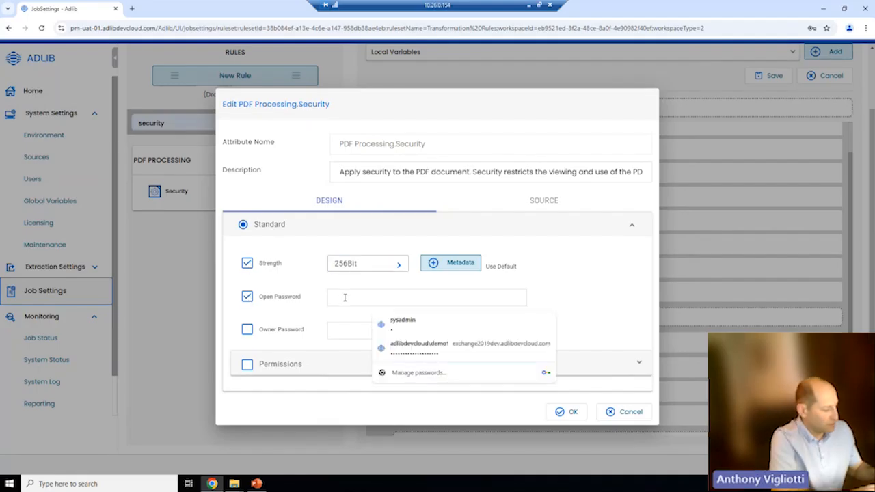
type("•")
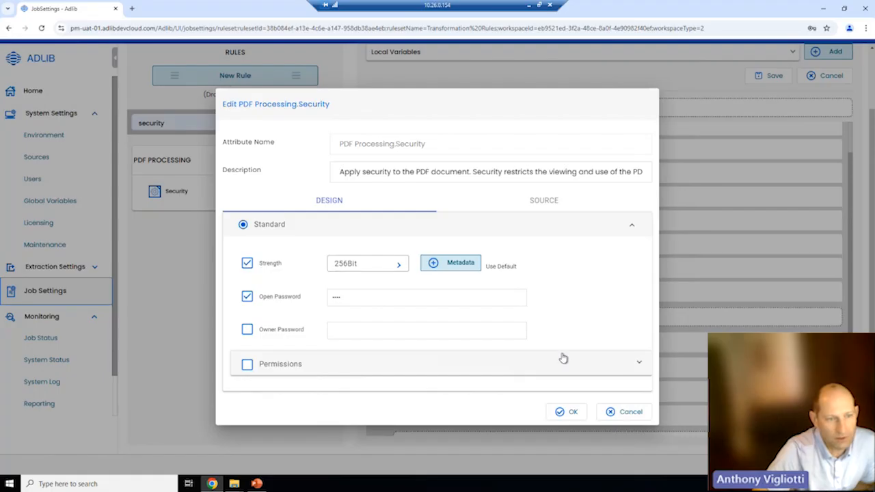
- Enable Permissions in the security setting and set the Print permission to false
left_click(247, 364)
scroll(367, 352, "down", 2)
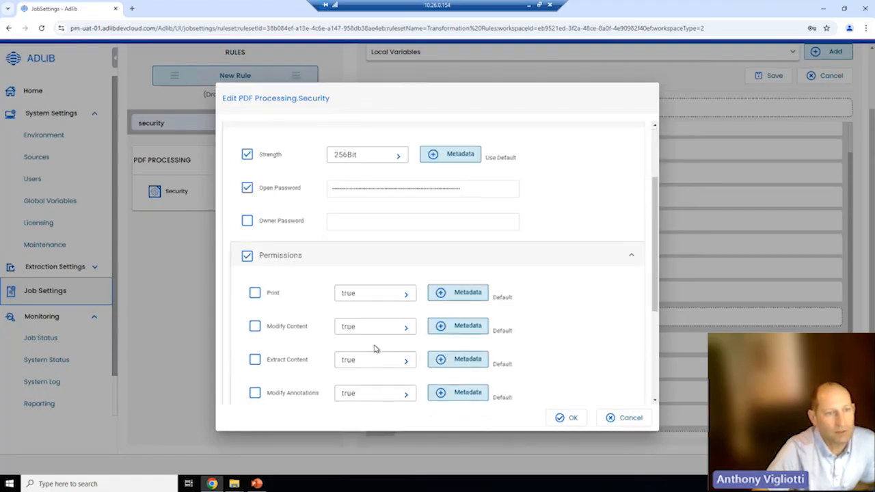
left_click(296, 304)
scroll(296, 304, "down", 2)
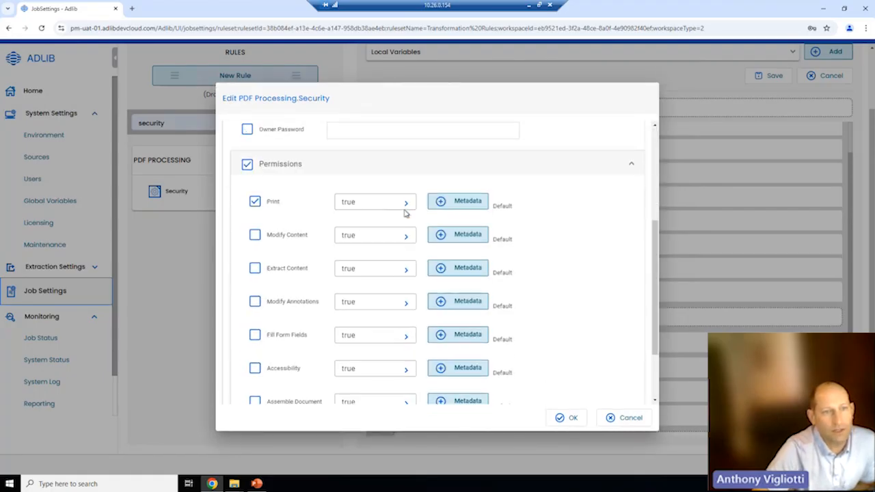
left_click(405, 205)
left_click(370, 244)
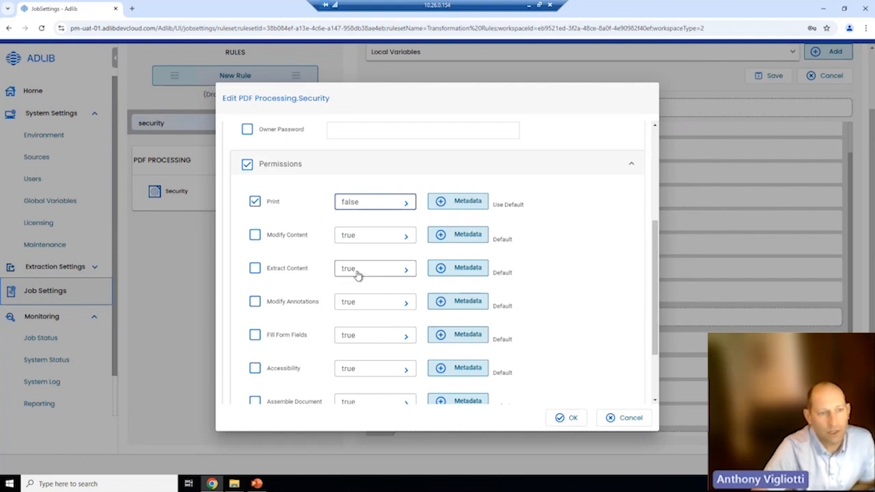
- Enable the Extract Content permission with the value false and accept the security settings
left_click(254, 268)
left_click(399, 273)
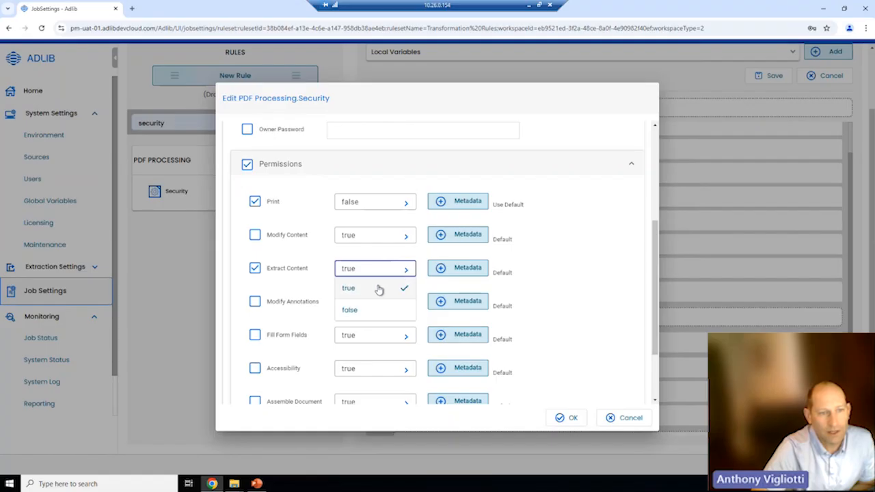
left_click(363, 311)
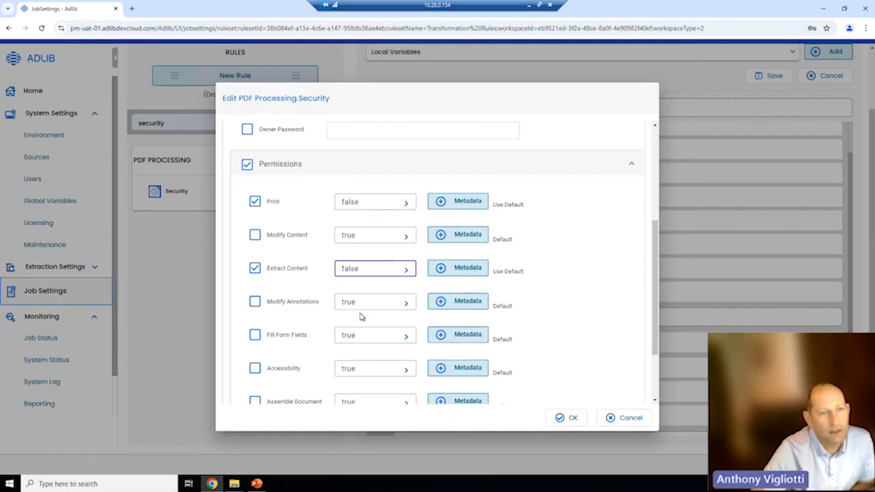
scroll(387, 279, "down", 3)
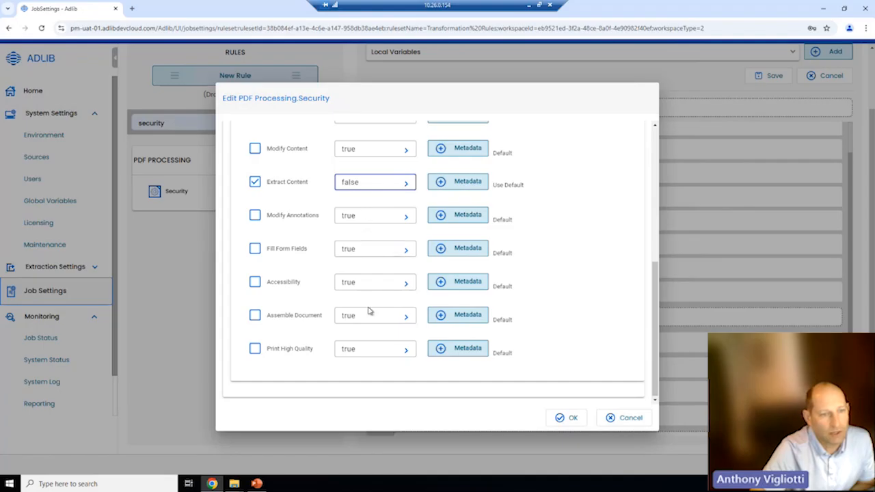
left_click(566, 420)
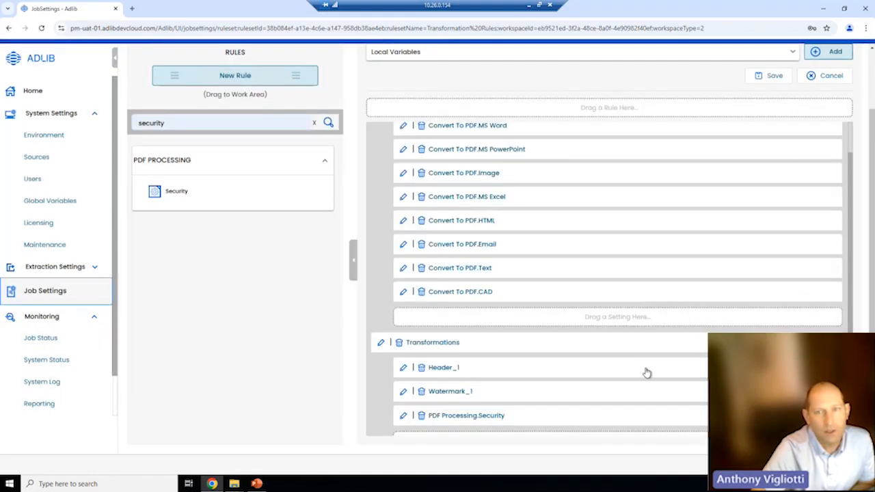
- Save the rule set and bring the Transform Input folder into view in File Explorer
left_click(783, 80)
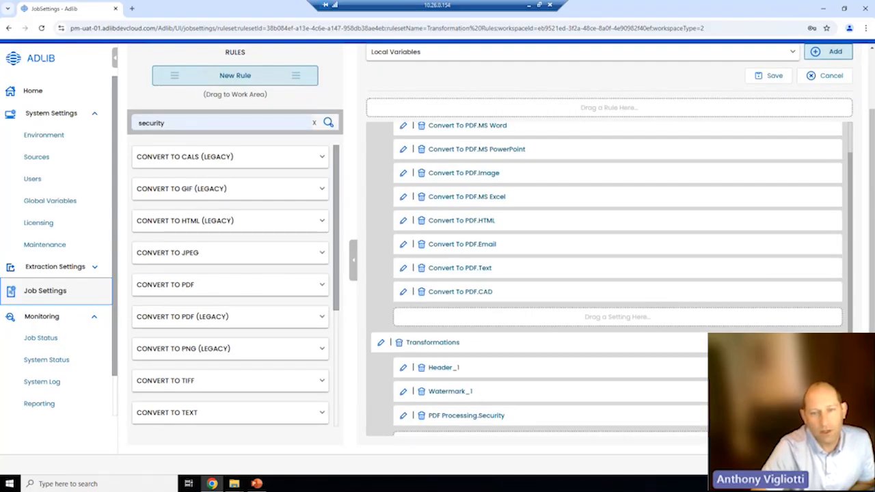
left_click(824, 9)
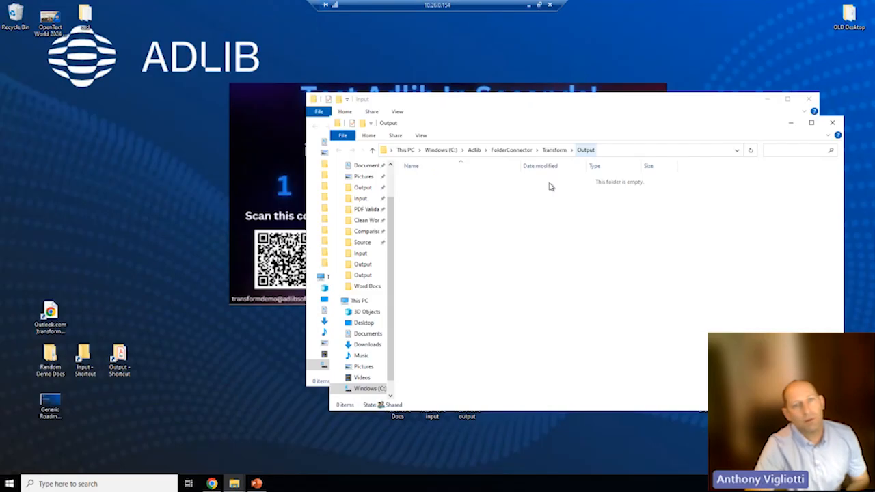
left_click(790, 123)
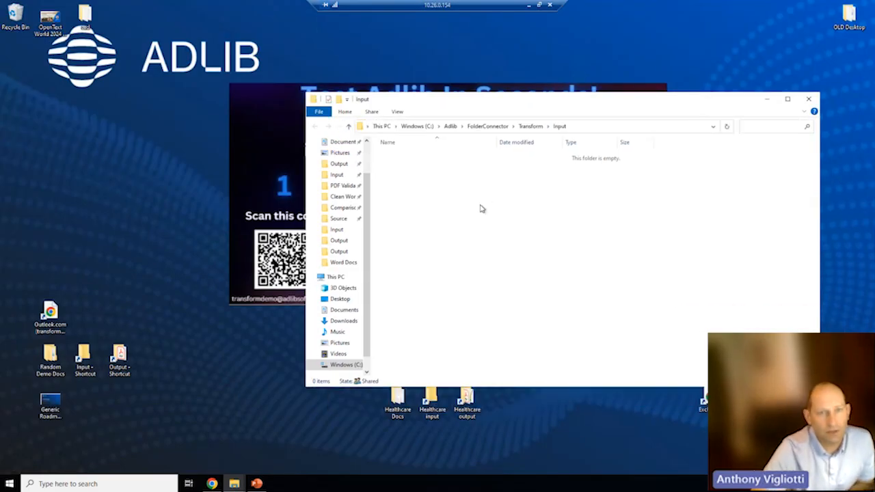
- Switch to Adlib and check the latest Welcome to Word.docx job in Job Status, including its source name
left_click(211, 483)
left_click(48, 336)
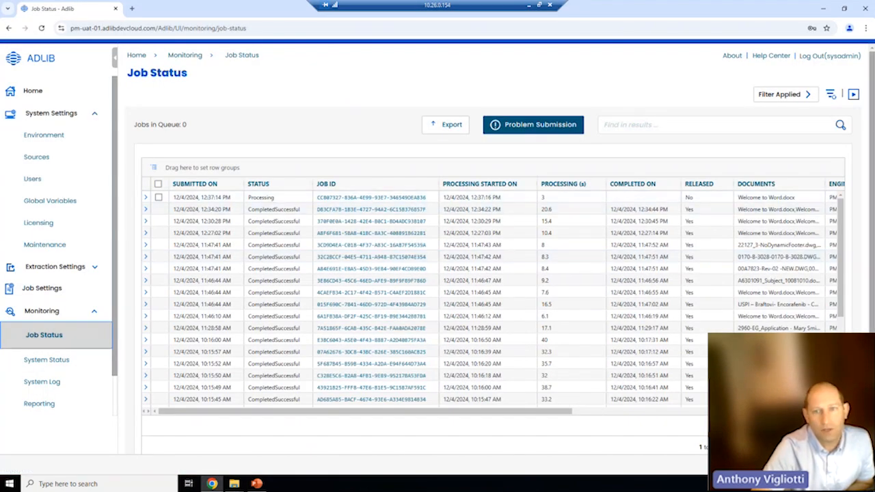
left_click(852, 95)
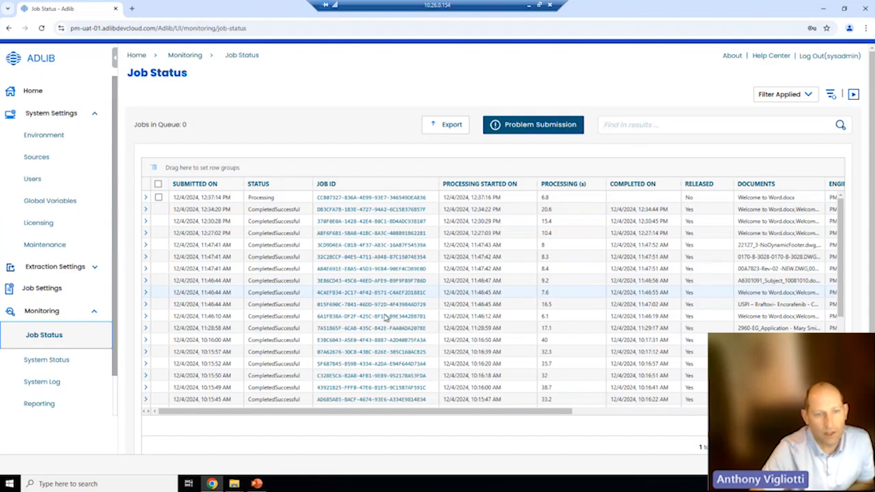
left_click_drag(443, 415, 723, 413)
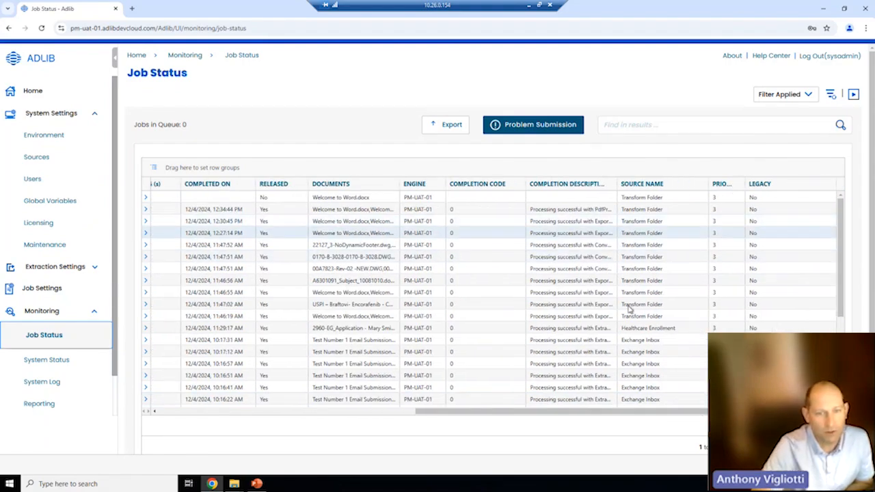
left_click_drag(525, 414, 221, 424)
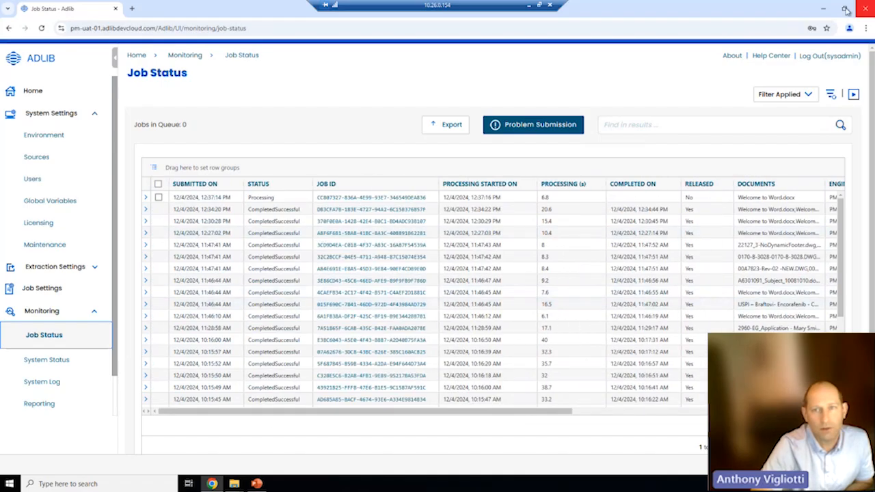
- Switch to File Explorer and go from the Input folder to the Transform folder's Output subfolder
left_click(823, 8)
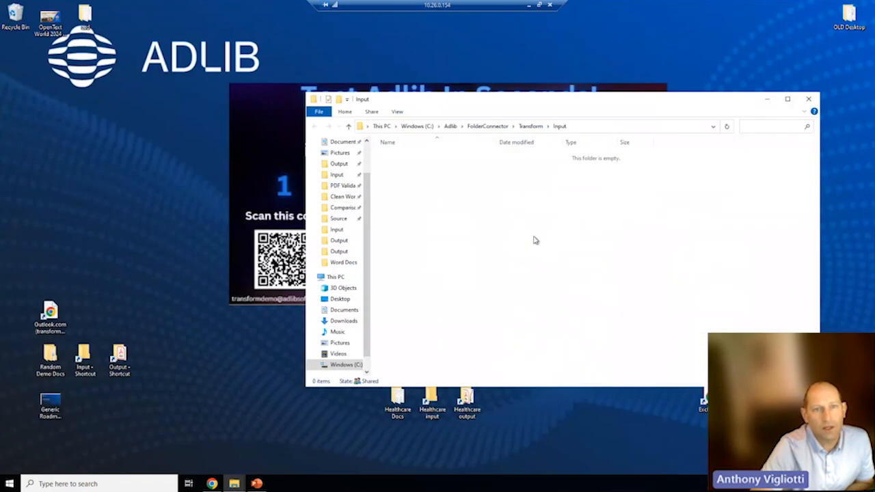
left_click(530, 126)
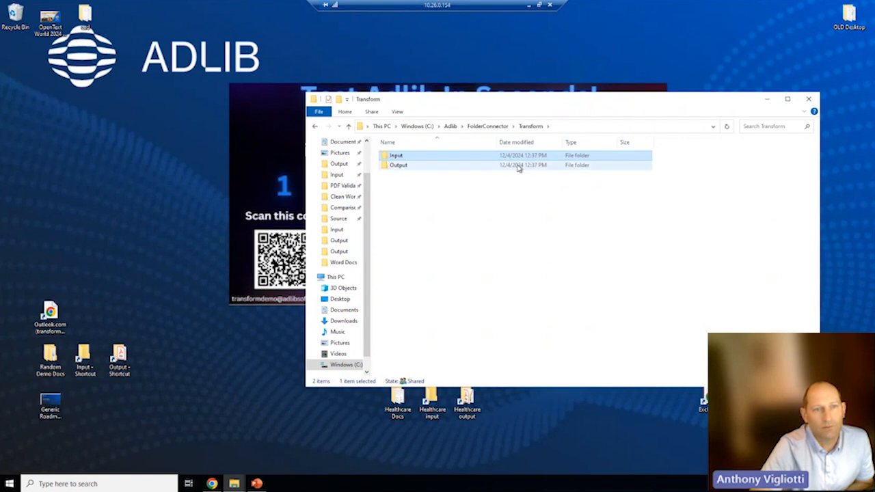
double_click(518, 165)
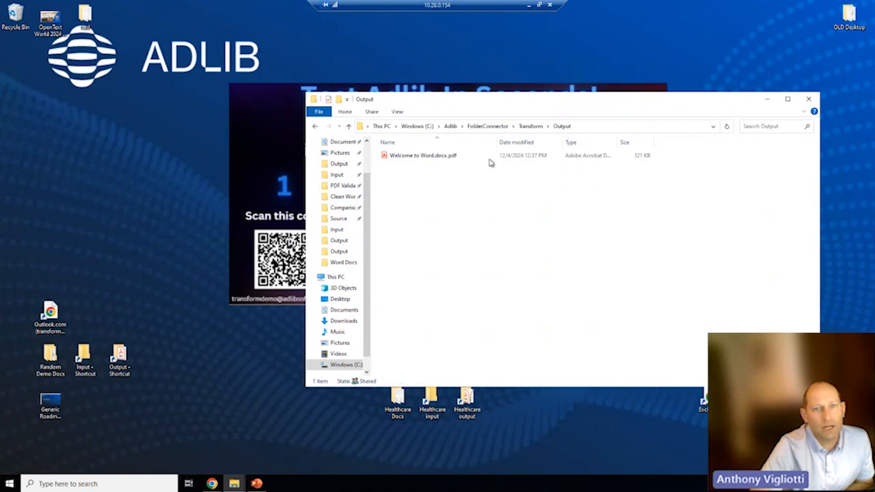
- Open Welcome to Word.docx.pdf in Acrobat Reader and enter the document open password
double_click(431, 157)
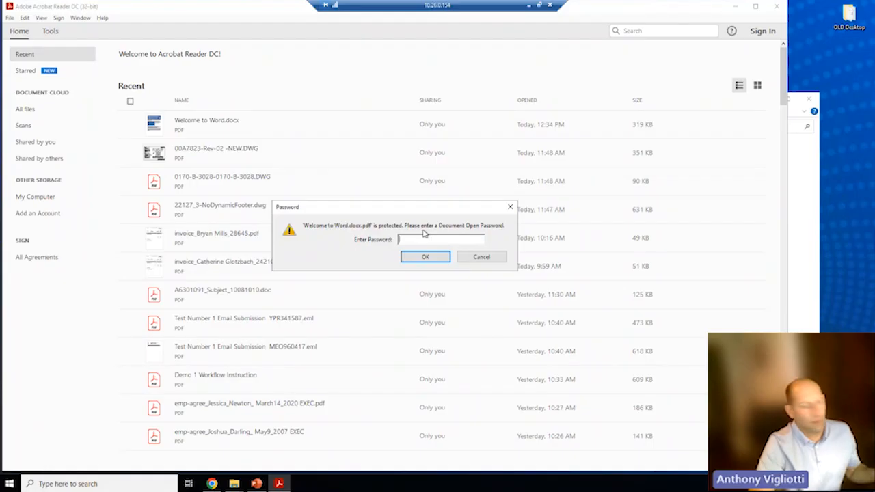
type("*")
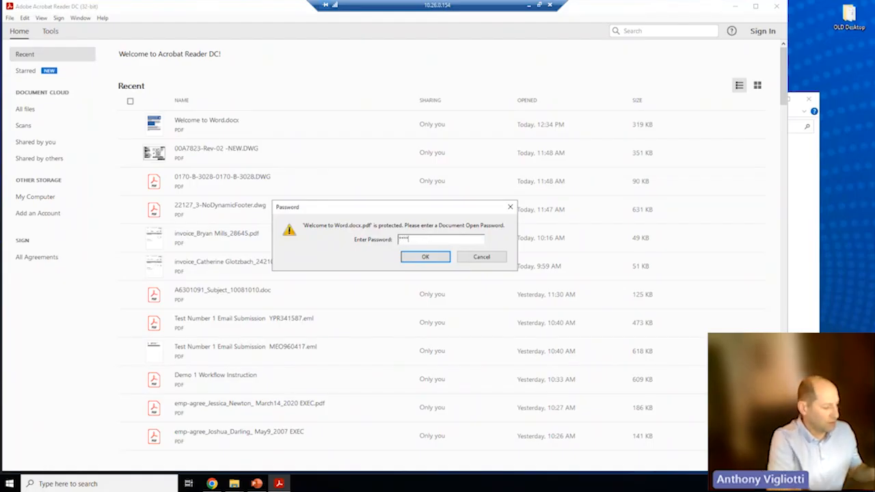
key("Return")
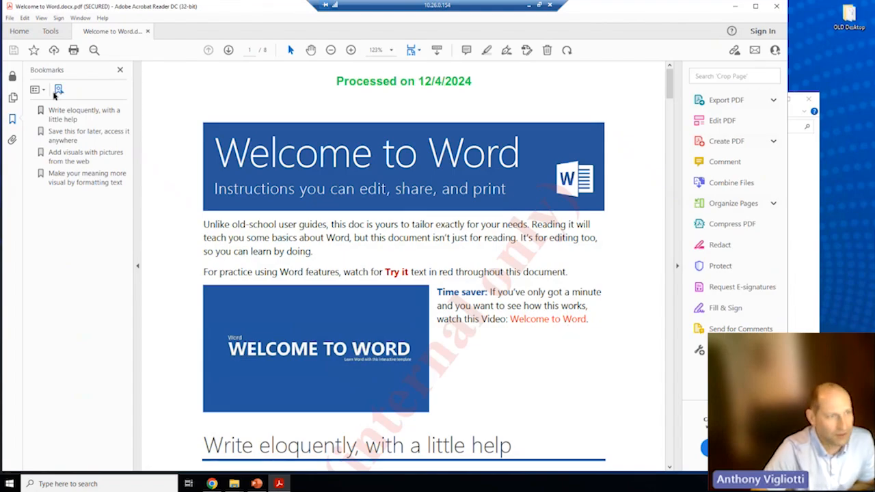
- Open the PDF's document properties and examine the detailed security restrictions and encryption level
left_click(9, 18)
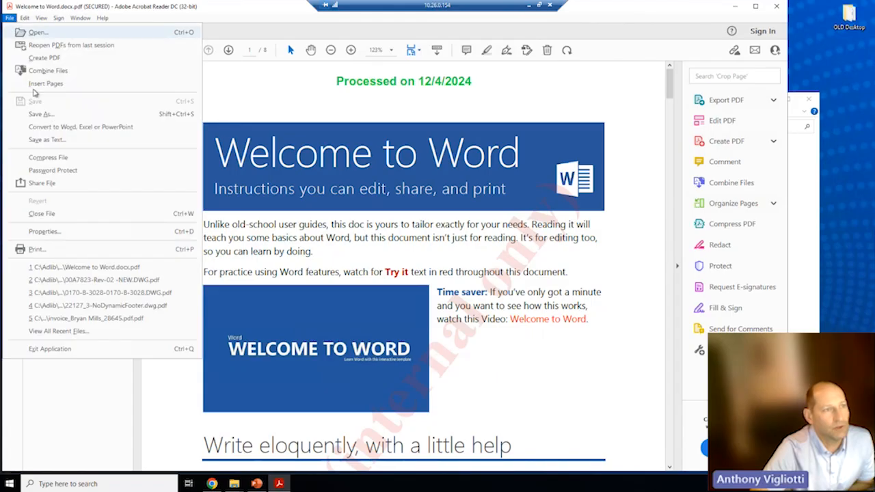
left_click(53, 231)
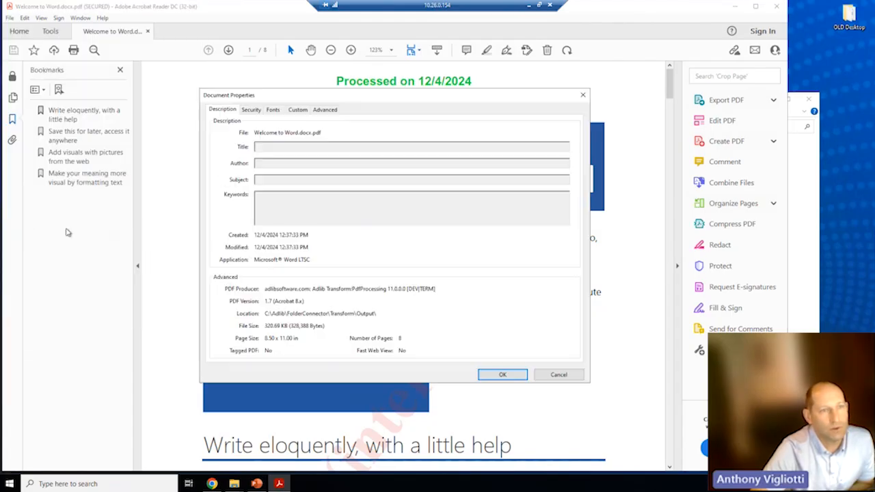
left_click(251, 109)
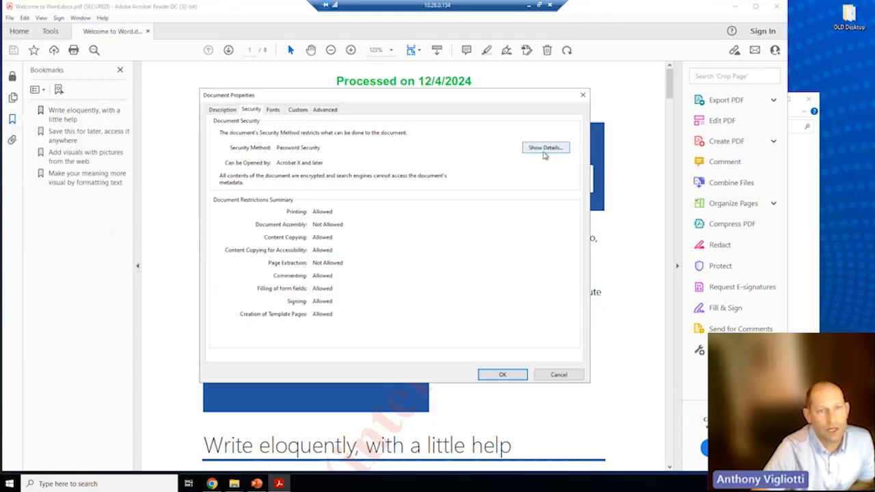
left_click(557, 155)
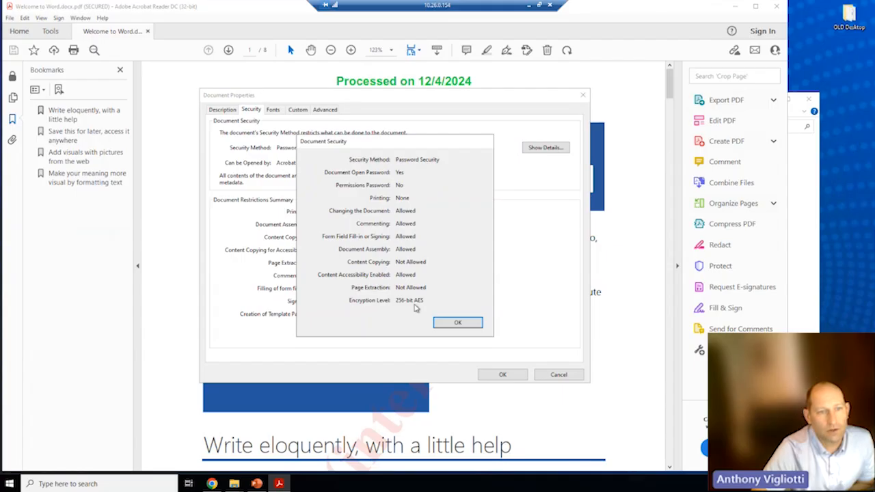